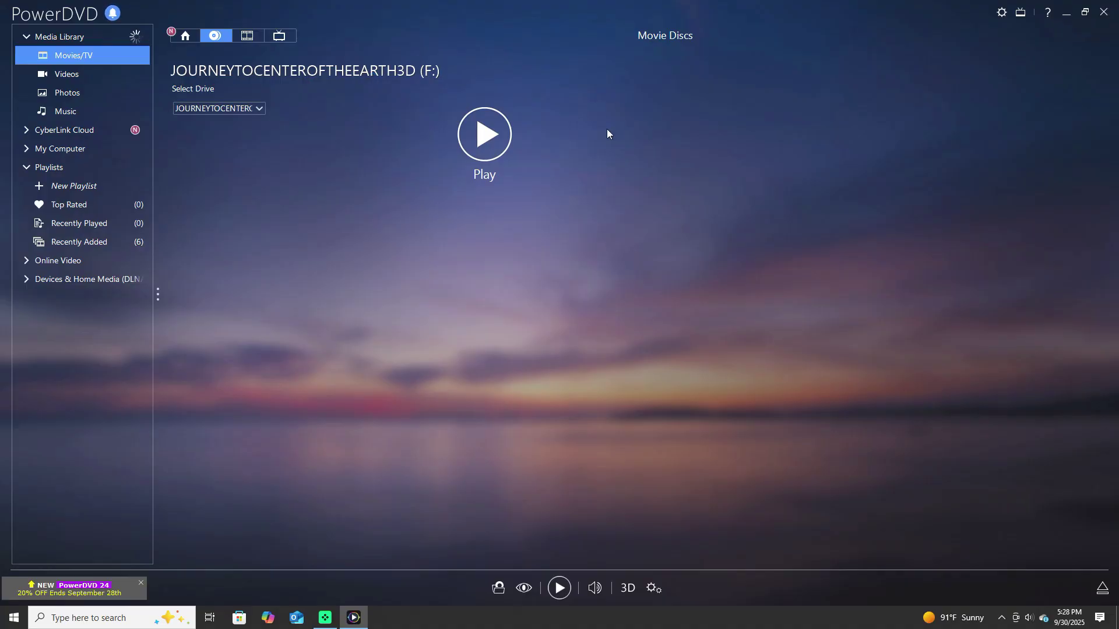
# - Close PowerDVD, launch MakeMKV and open the JOURNEYTOCENTEROFTHEEARTH3D disc in the BD-RE drive
pyautogui.click(1103, 11)
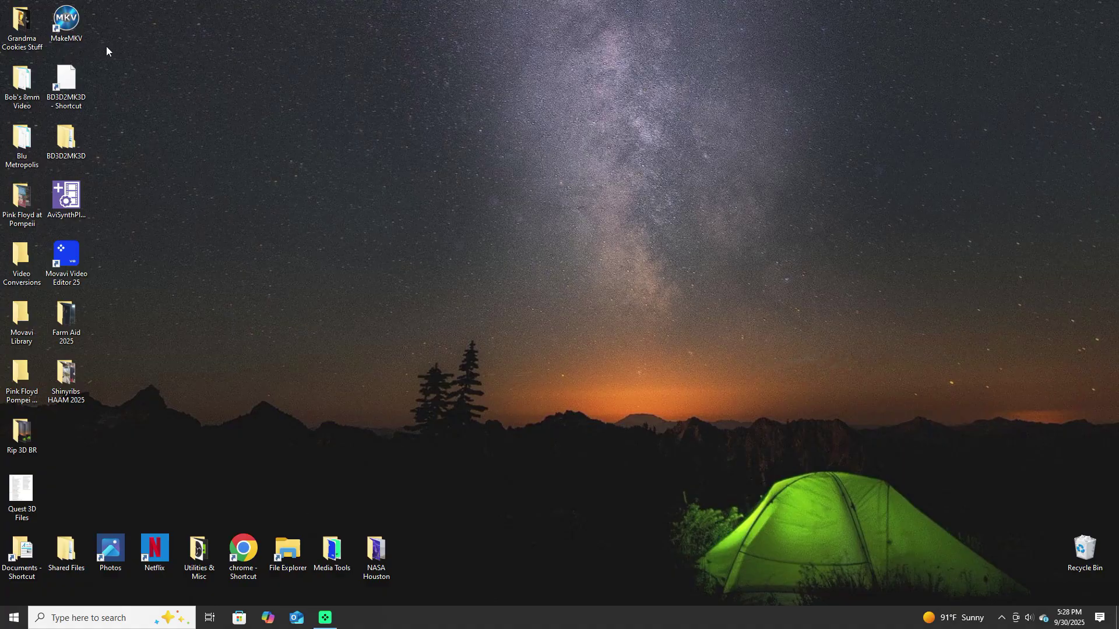
pyautogui.doubleClick(68, 28)
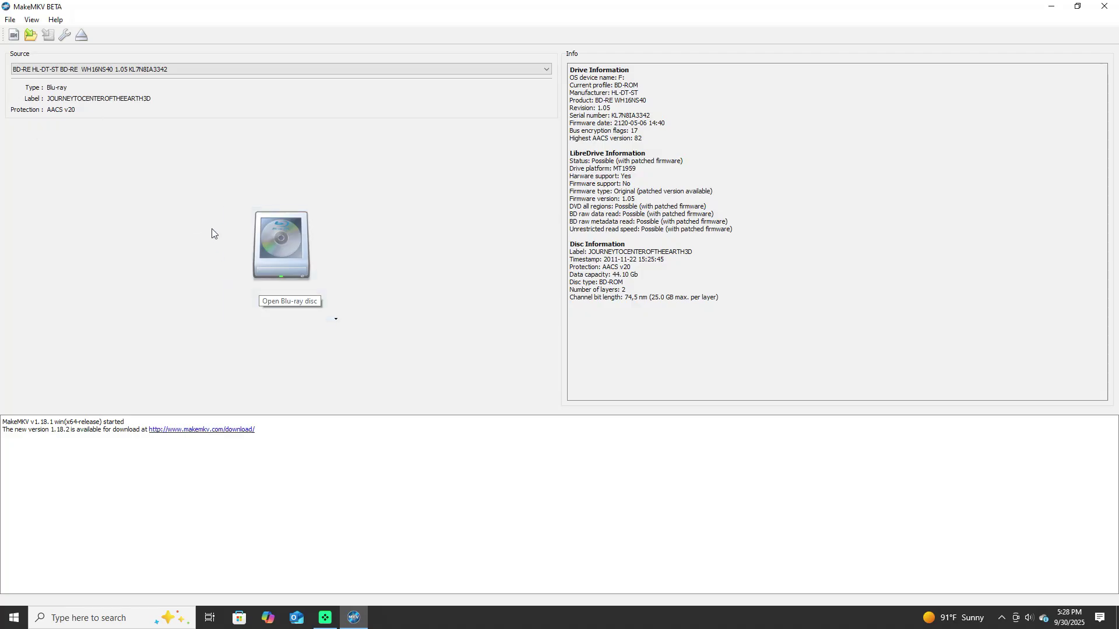
pyautogui.click(10, 20)
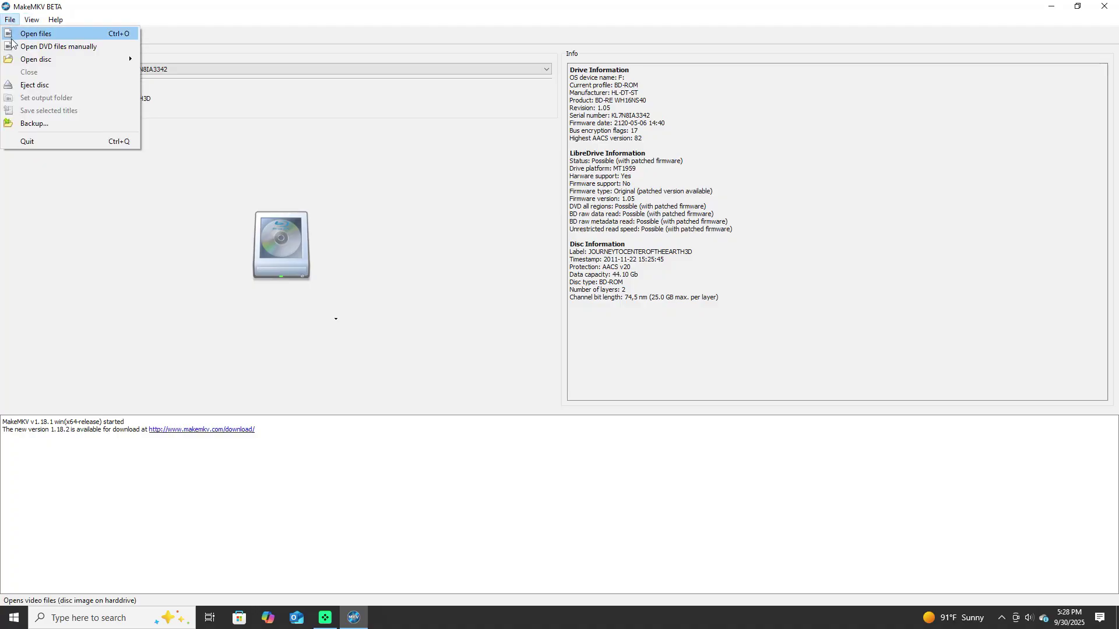
pyautogui.moveTo(27, 60)
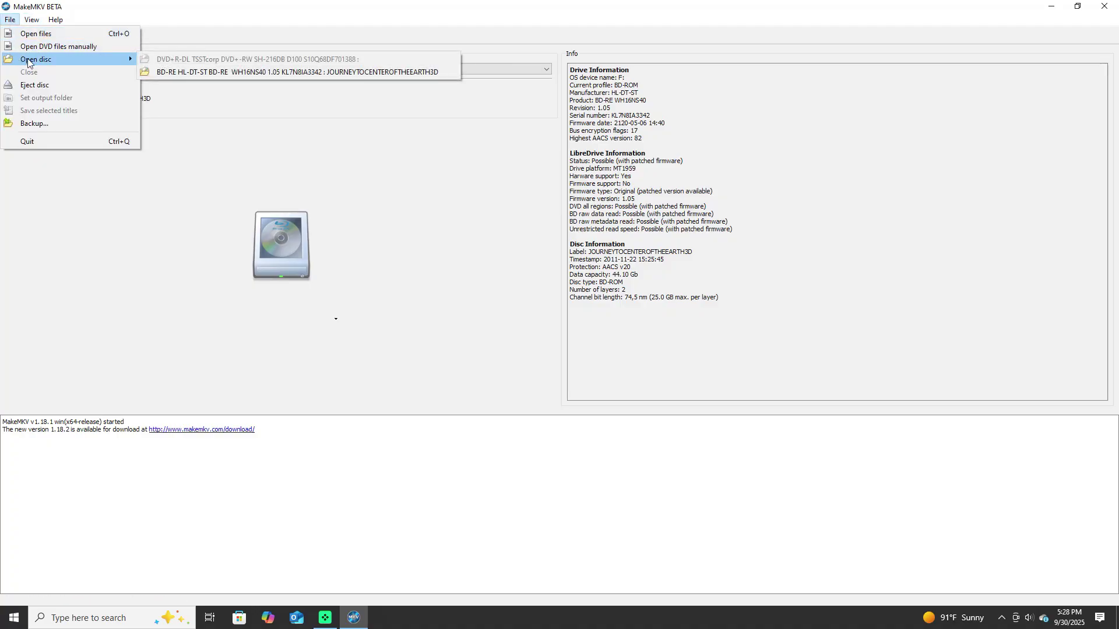
pyautogui.click(237, 72)
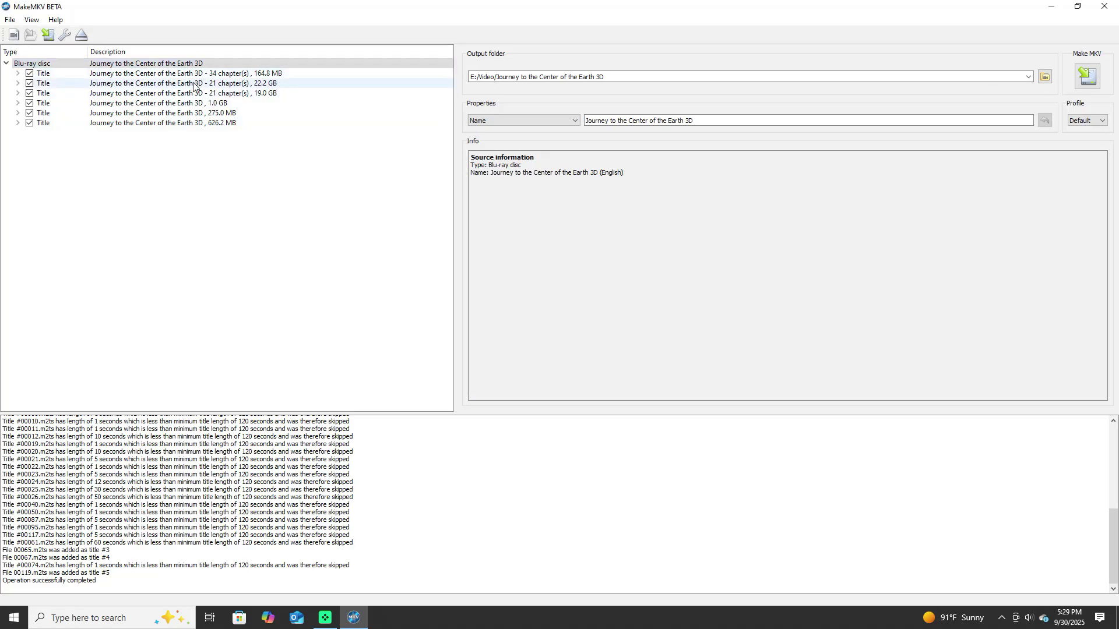
# - Expand the 22.2 GB title with 21 chapters and deselect all the other titles on the disc
pyautogui.click(17, 83)
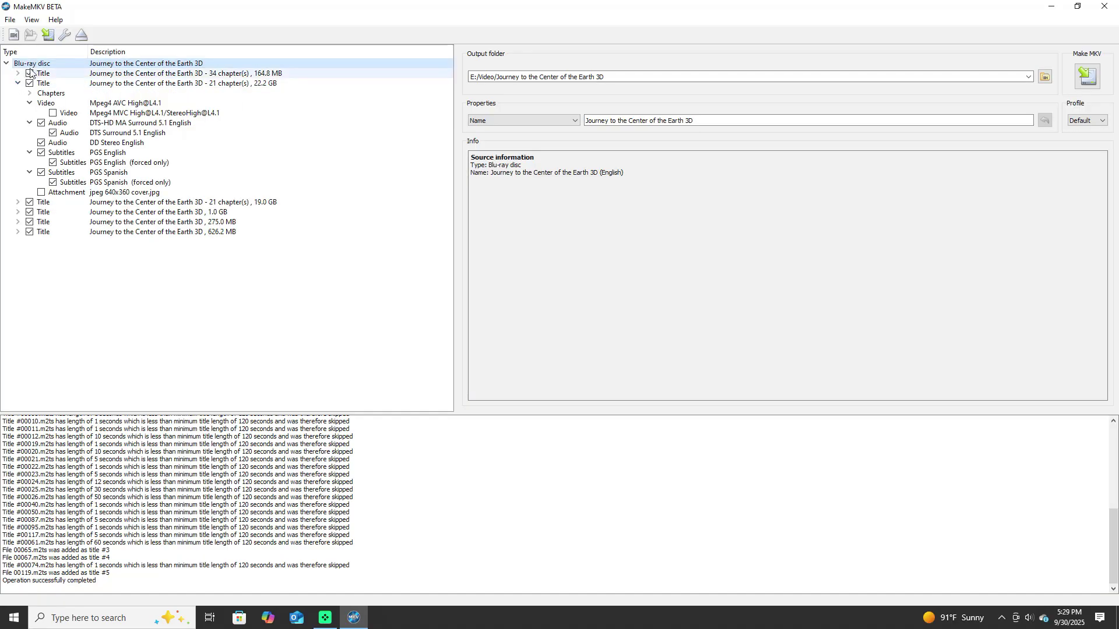
pyautogui.click(29, 74)
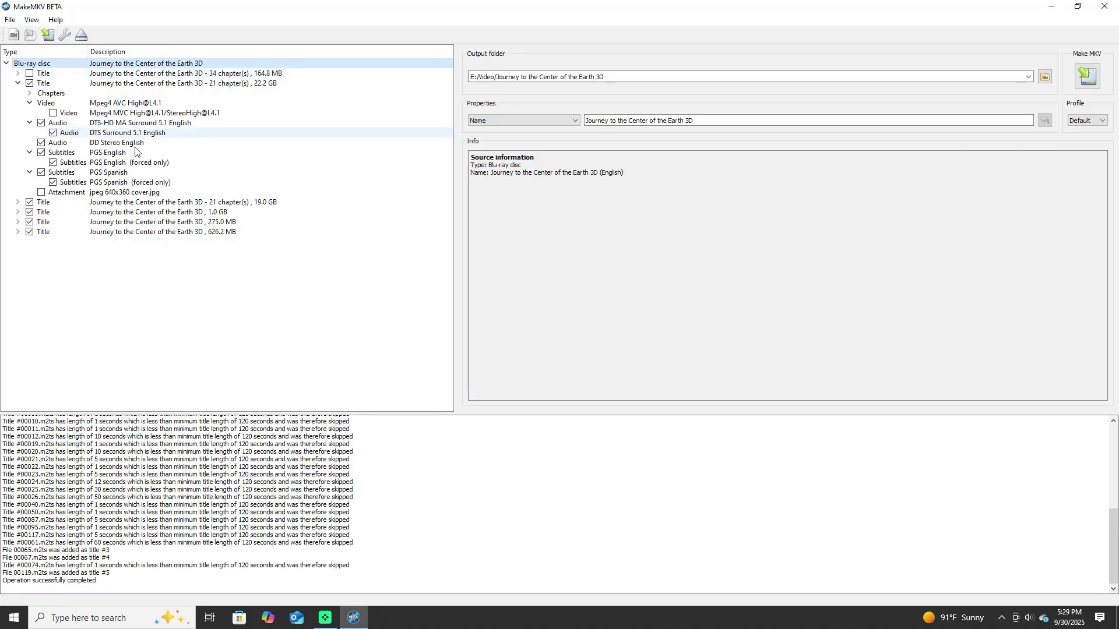
pyautogui.click(29, 203)
pyautogui.click(29, 212)
# - In the 22.2 GB title, include the Mpeg4 MVC video and exclude the DD Stereo audio and all English and Spanish subtitles
pyautogui.click(53, 163)
pyautogui.click(37, 174)
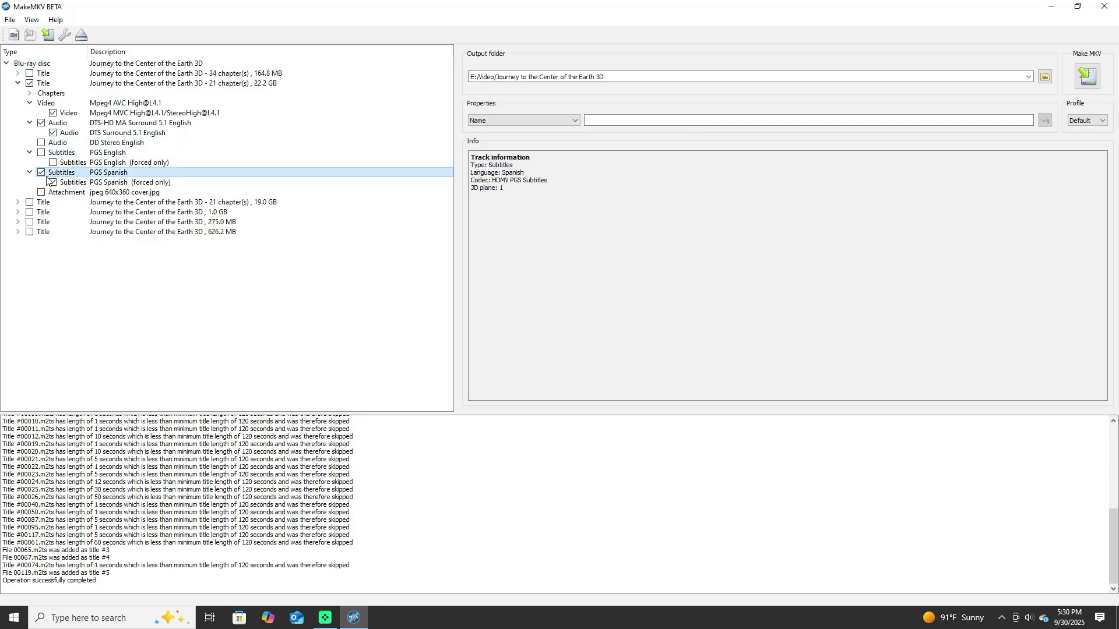
pyautogui.click(40, 173)
pyautogui.click(52, 182)
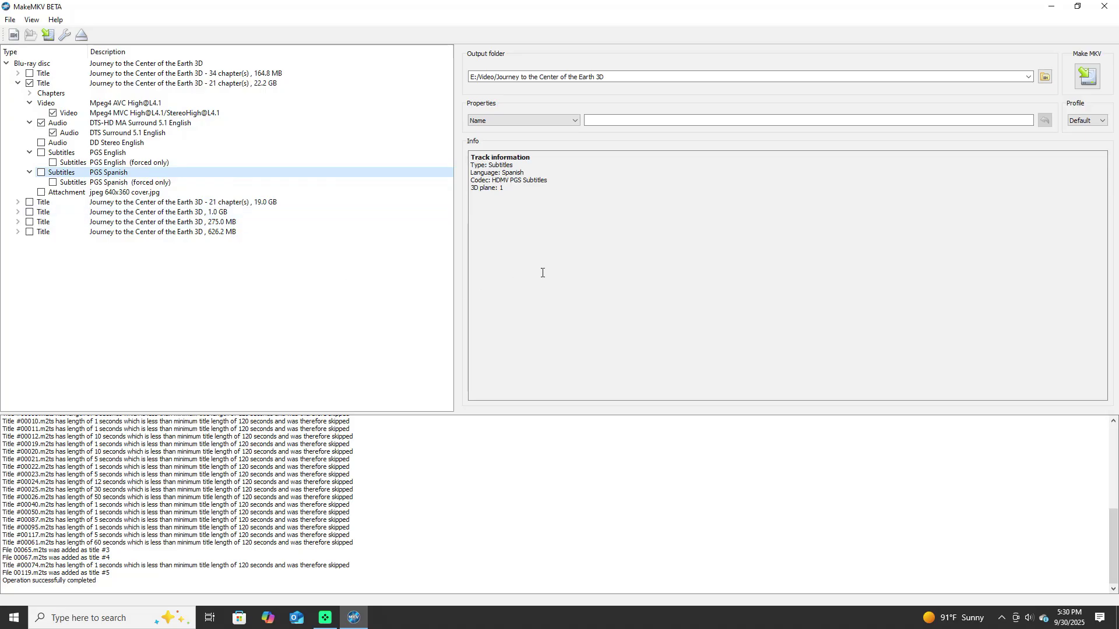
# - Make the MKV in E:/Video/Journey to the Center of the Earth 3D, creating that output folder
pyautogui.click(1087, 76)
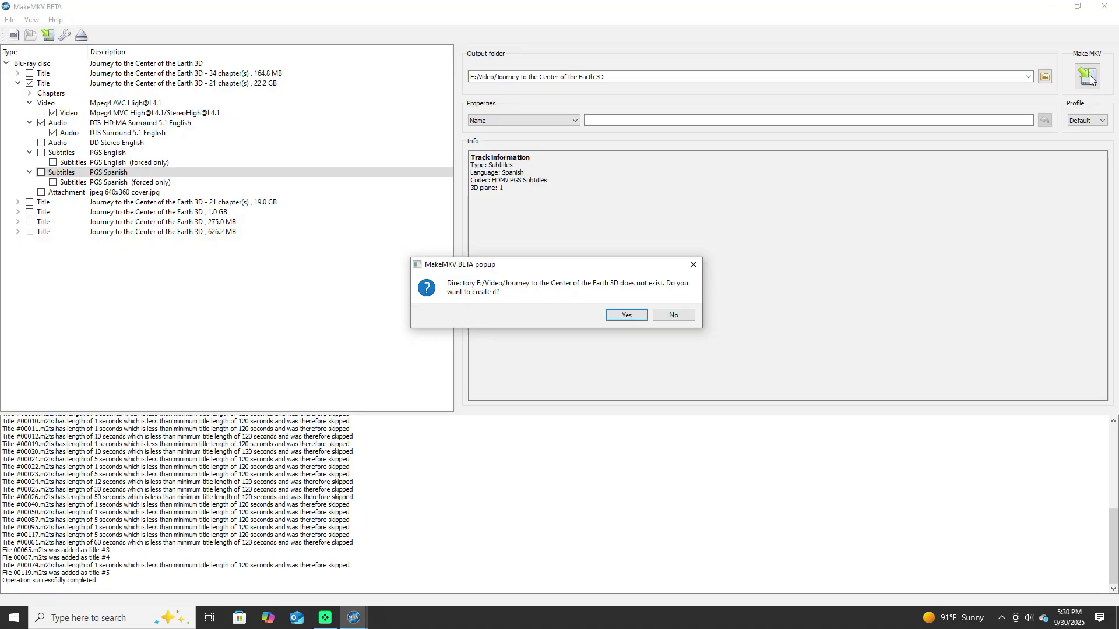
pyautogui.click(627, 315)
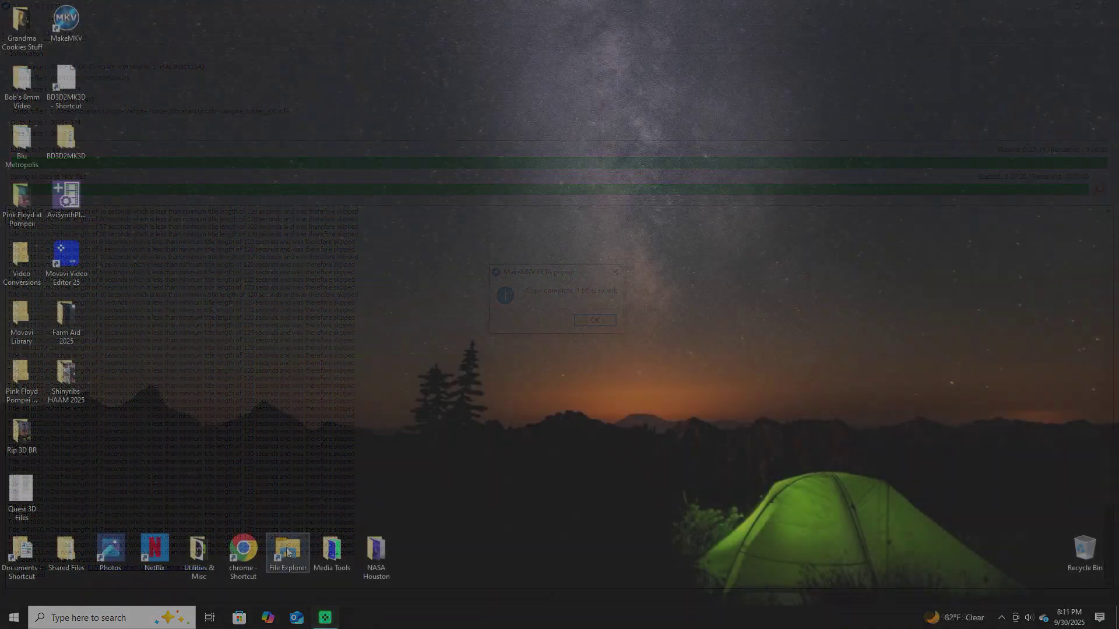
# - In File Explorer, open Video > Journey to the Center of the Earth 3D on Hard Drive 2 (E:) and select the ripped movie
pyautogui.doubleClick(288, 551)
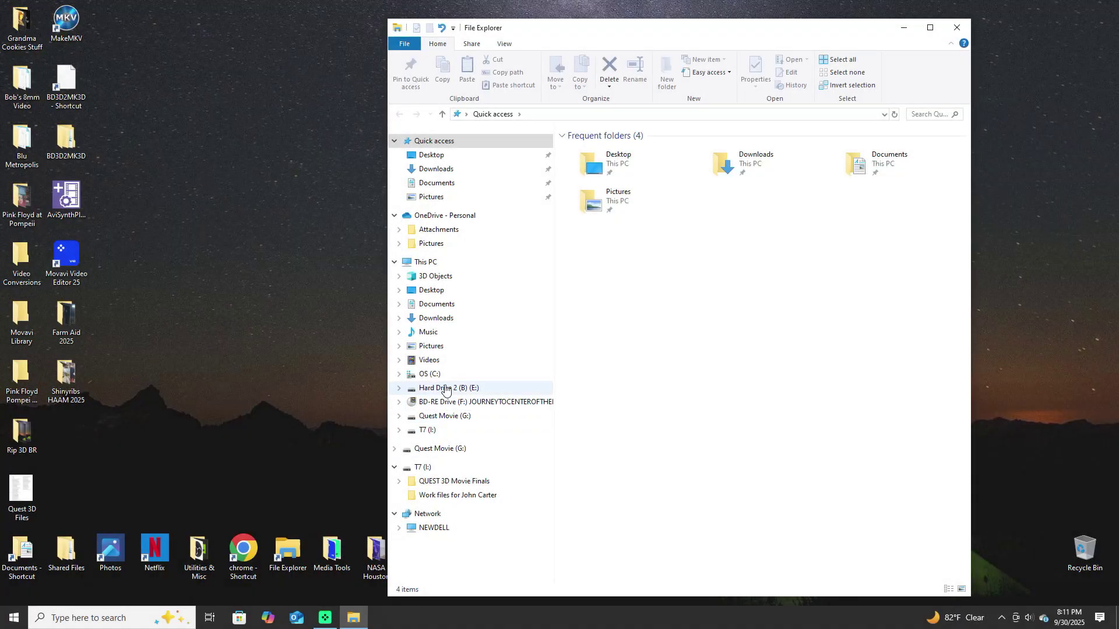
pyautogui.click(446, 389)
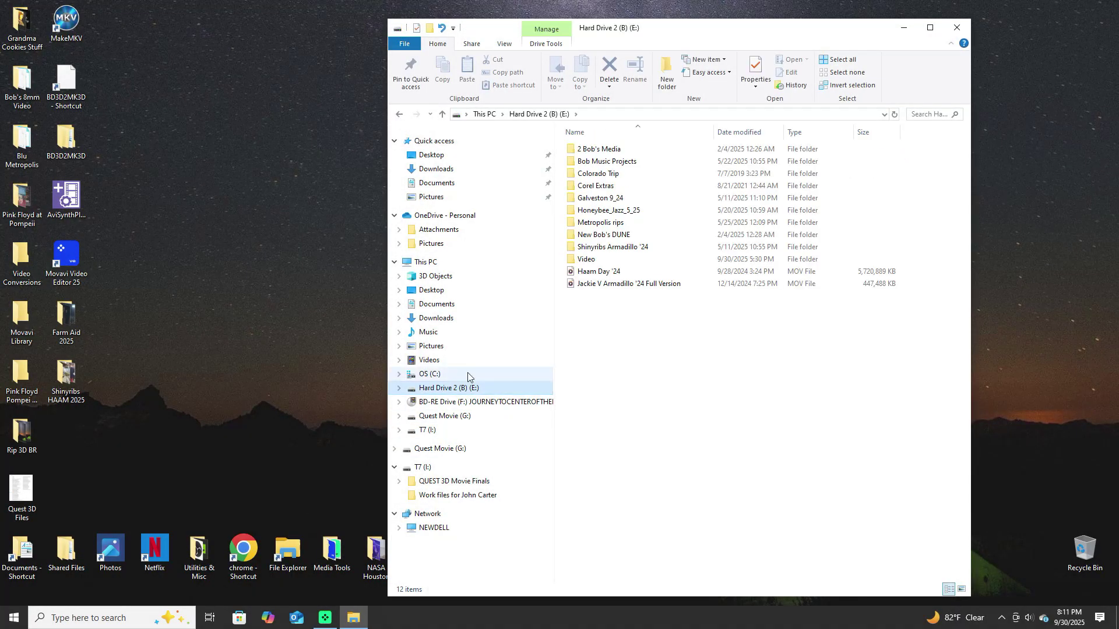
pyautogui.click(590, 261)
pyautogui.doubleClick(586, 260)
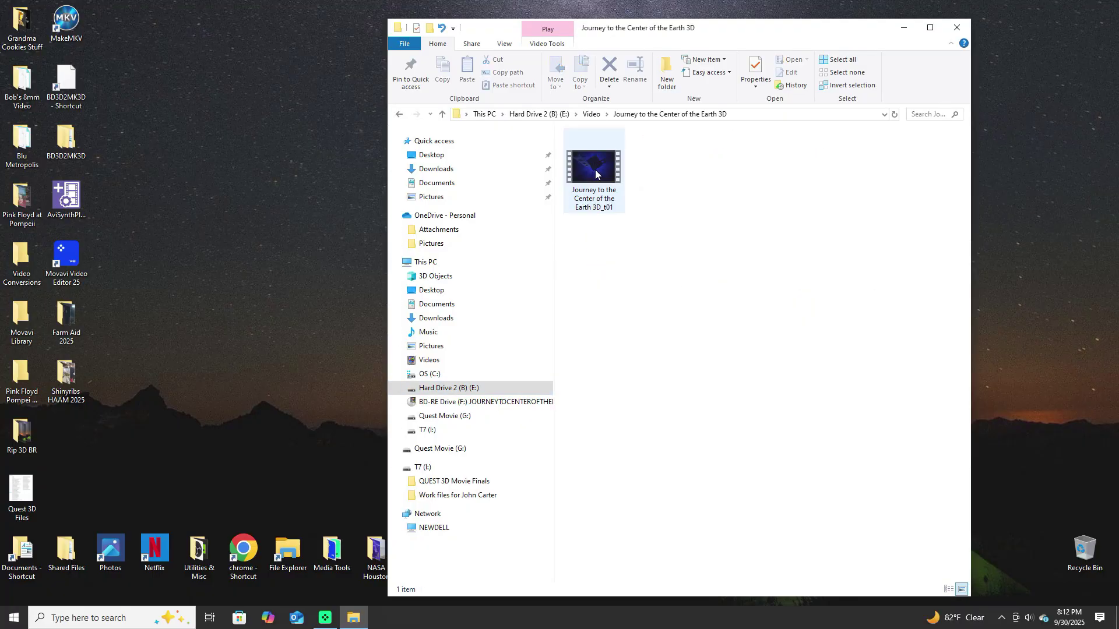
pyautogui.click(591, 197)
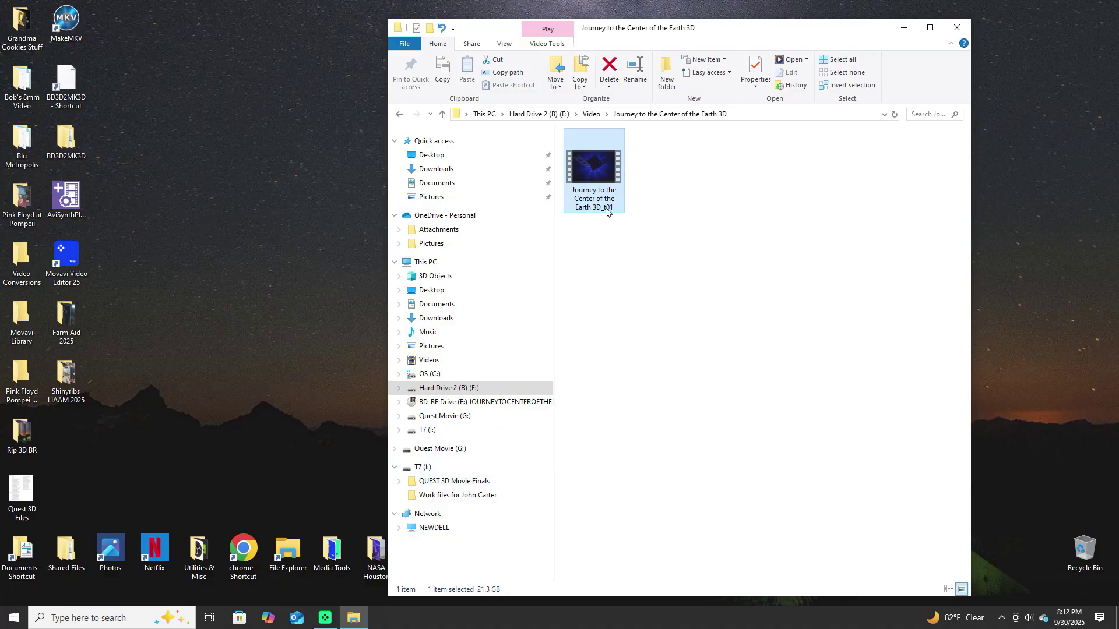
# - Move the ripped Journey to the Center of the Earth 3D_t01 file from E: into QUEST 3D Movie Finals on T7 (I:) and open that folder
pyautogui.click(434, 482)
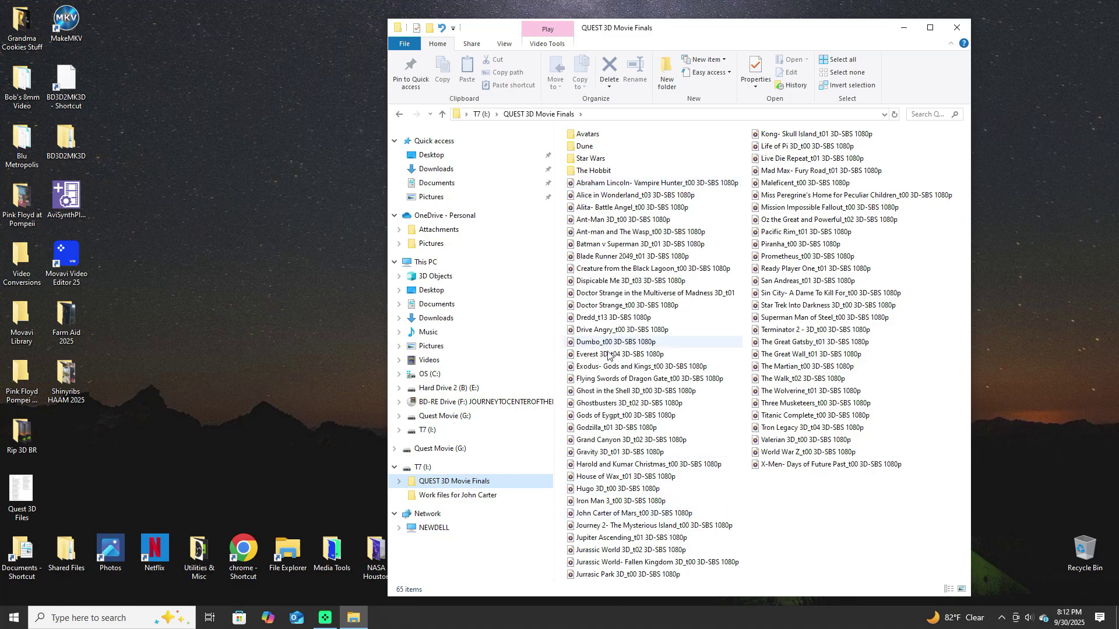
pyautogui.click(441, 389)
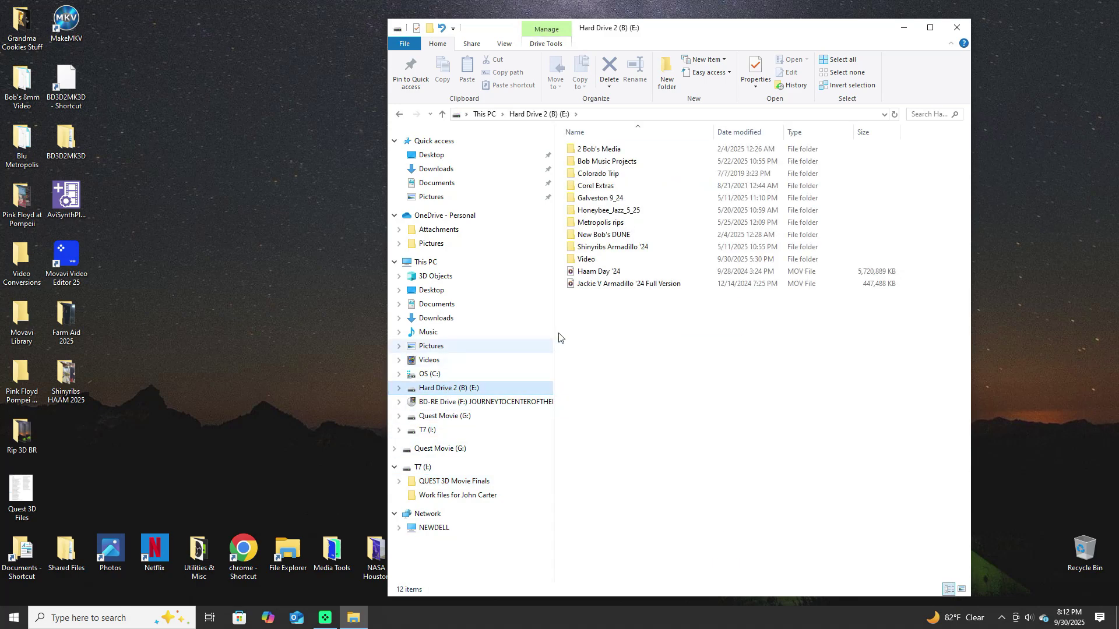
pyautogui.doubleClick(595, 261)
pyautogui.doubleClick(603, 171)
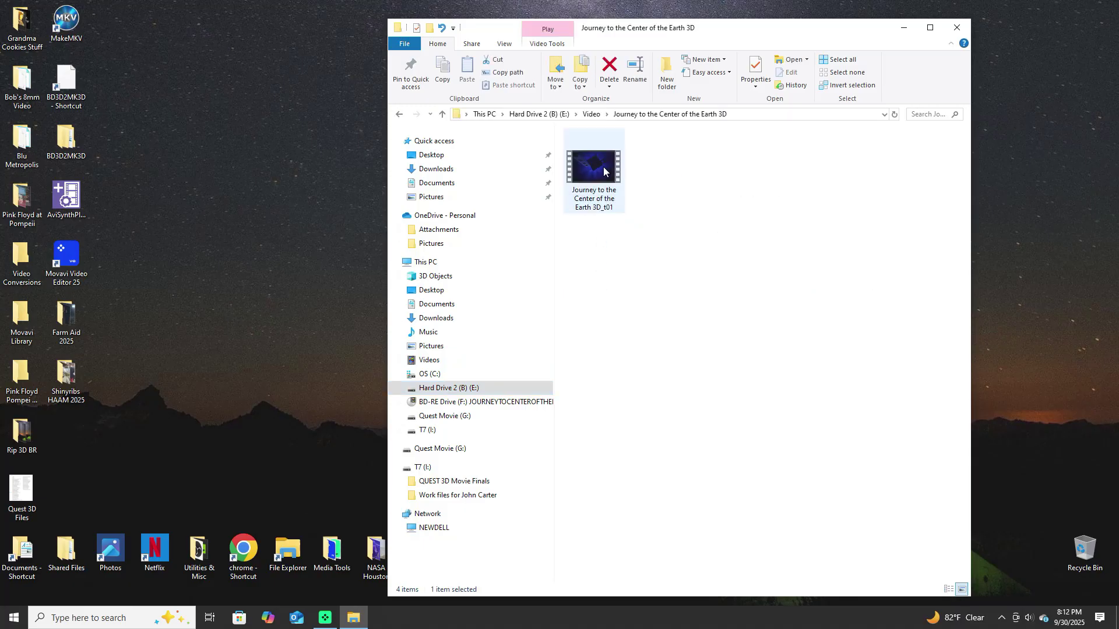
pyautogui.click(603, 196)
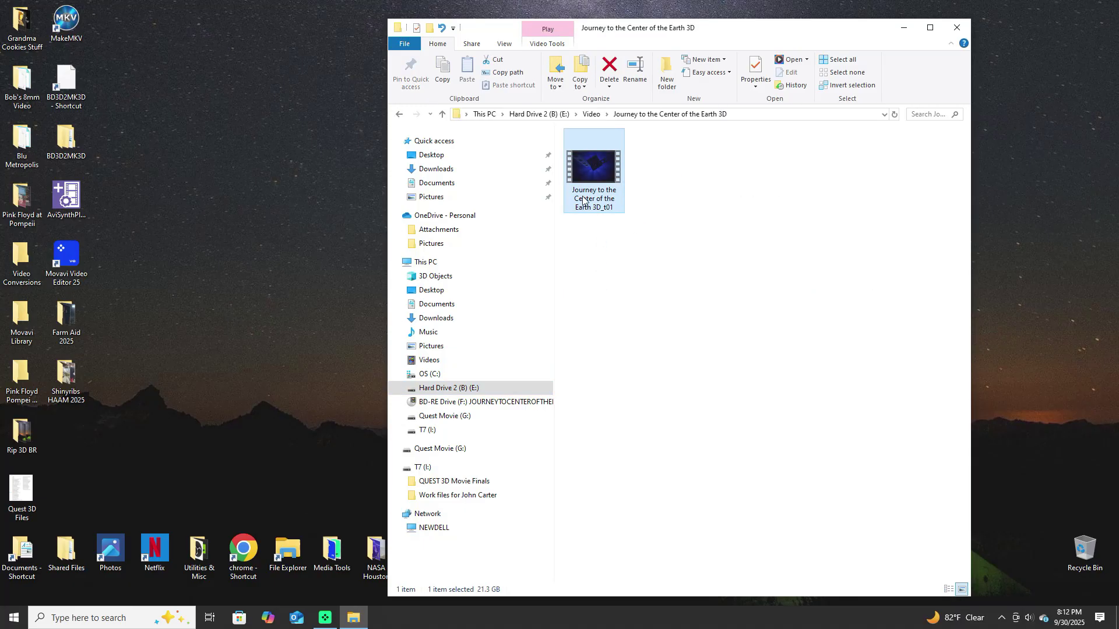
pyautogui.moveTo(584, 200); pyautogui.dragTo(463, 485)
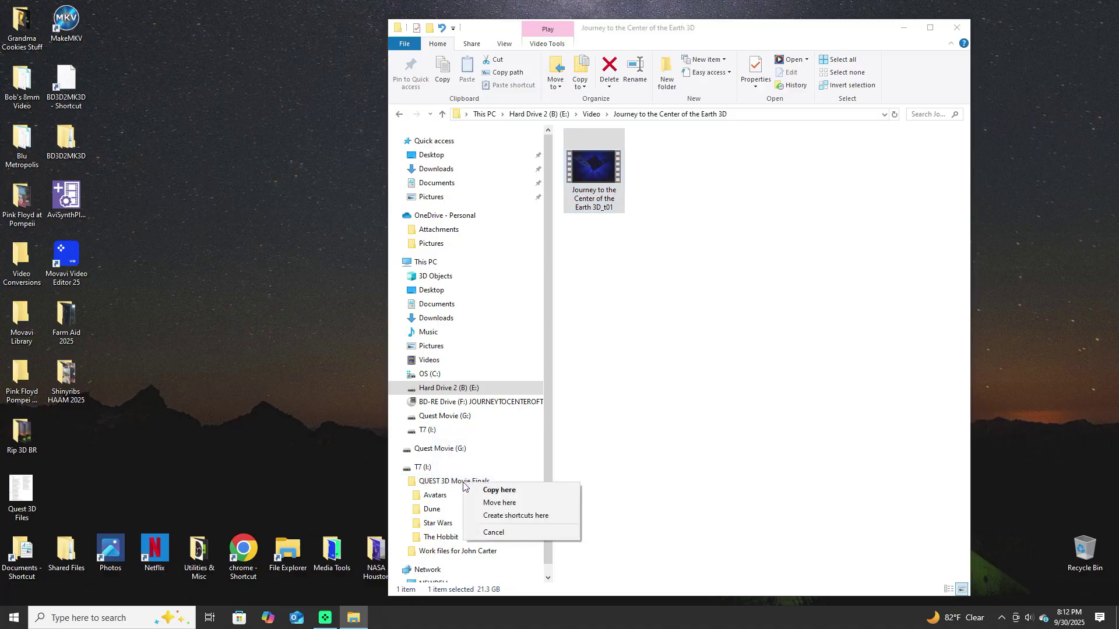
pyautogui.click(500, 503)
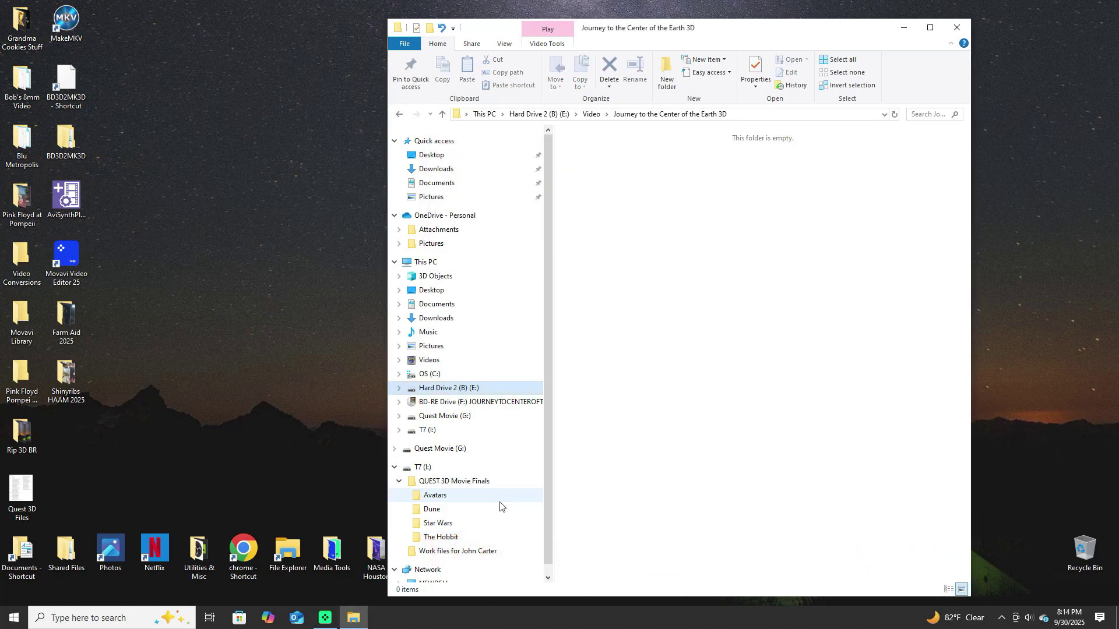
pyautogui.click(466, 481)
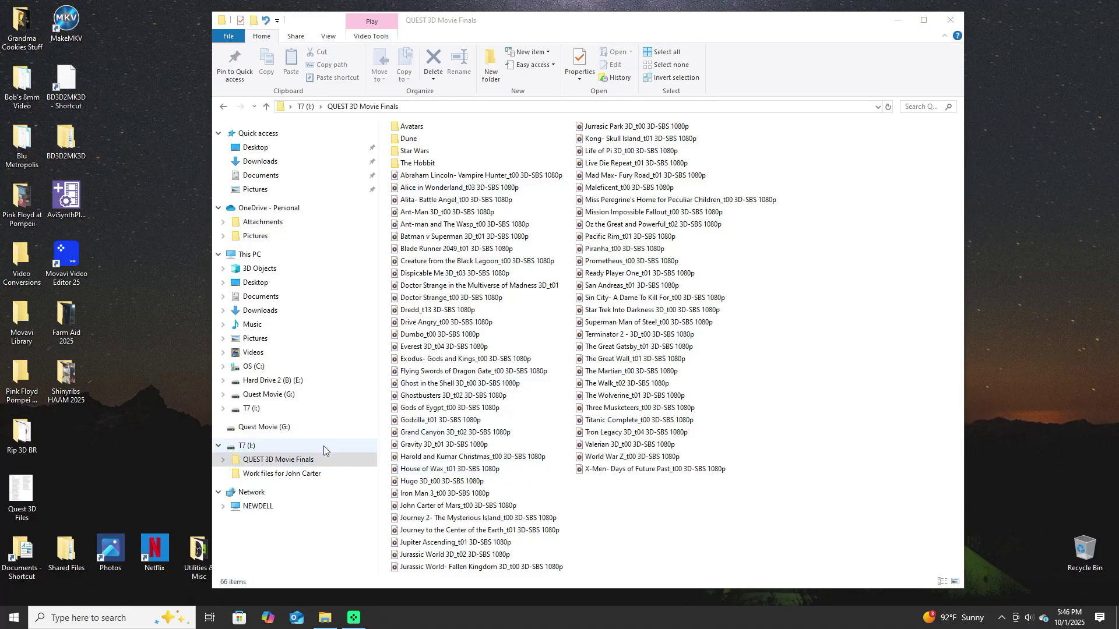
# - Copy Journey to the Center of the Earth_t01 3D-SBS 1080p from QUEST 3D Movie Finals to the Quest Movie (G:) drive and open that drive
pyautogui.click(275, 428)
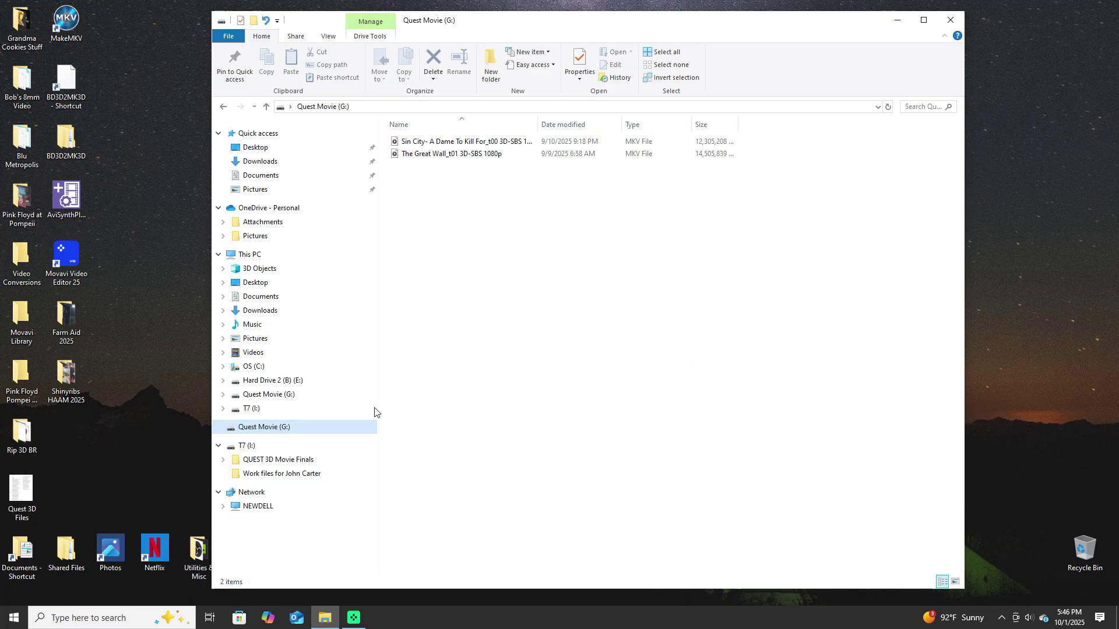
pyautogui.click(260, 461)
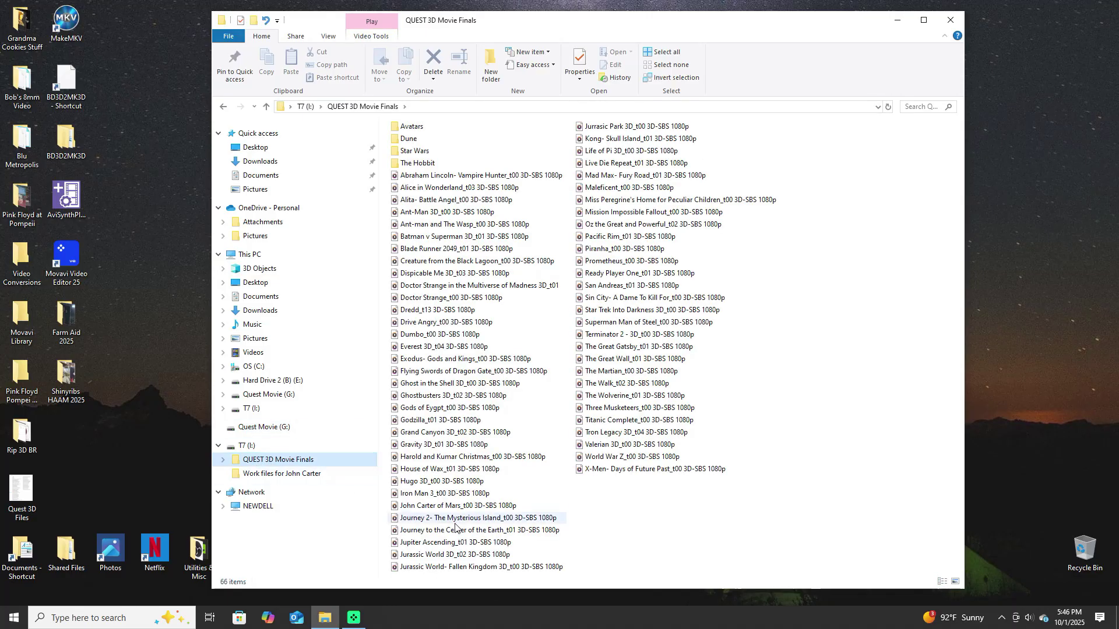
pyautogui.click(449, 531)
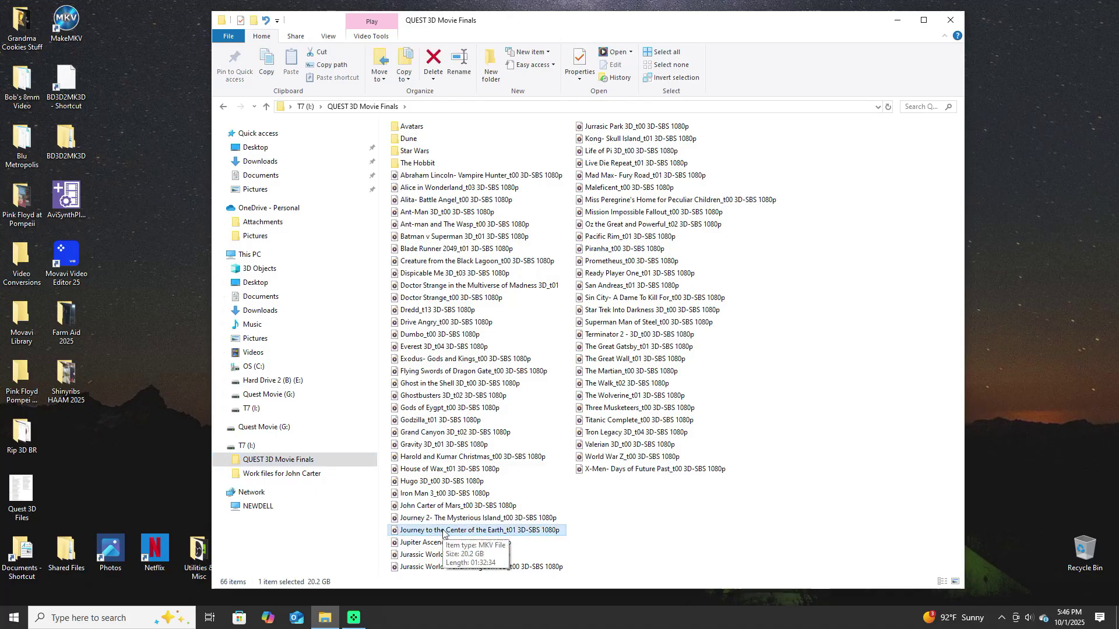
pyautogui.moveTo(442, 532); pyautogui.dragTo(273, 430)
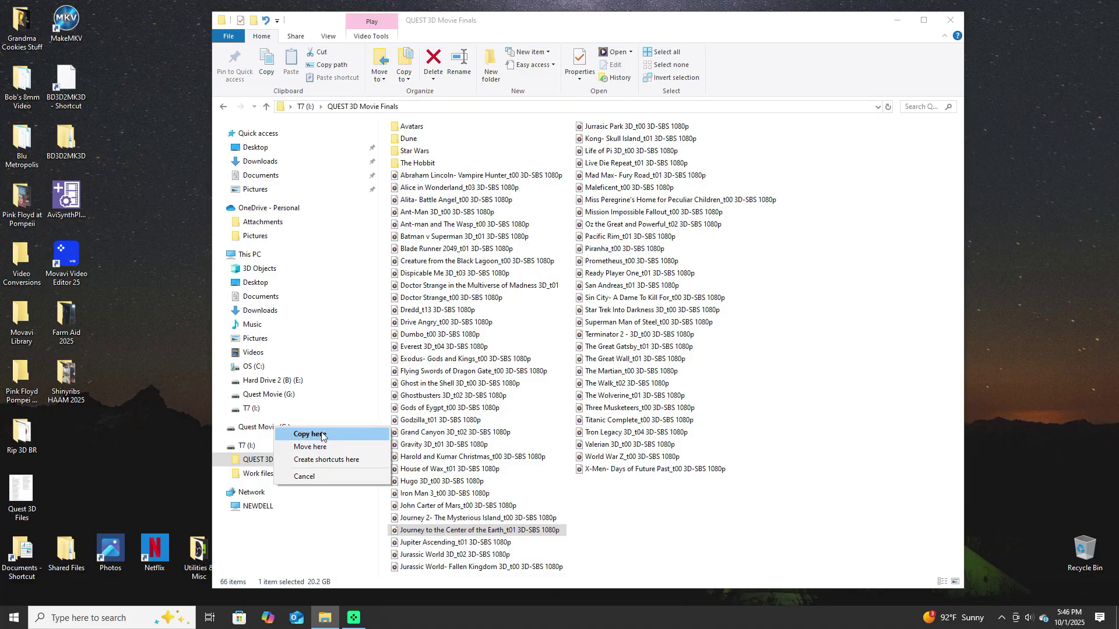
pyautogui.click(321, 434)
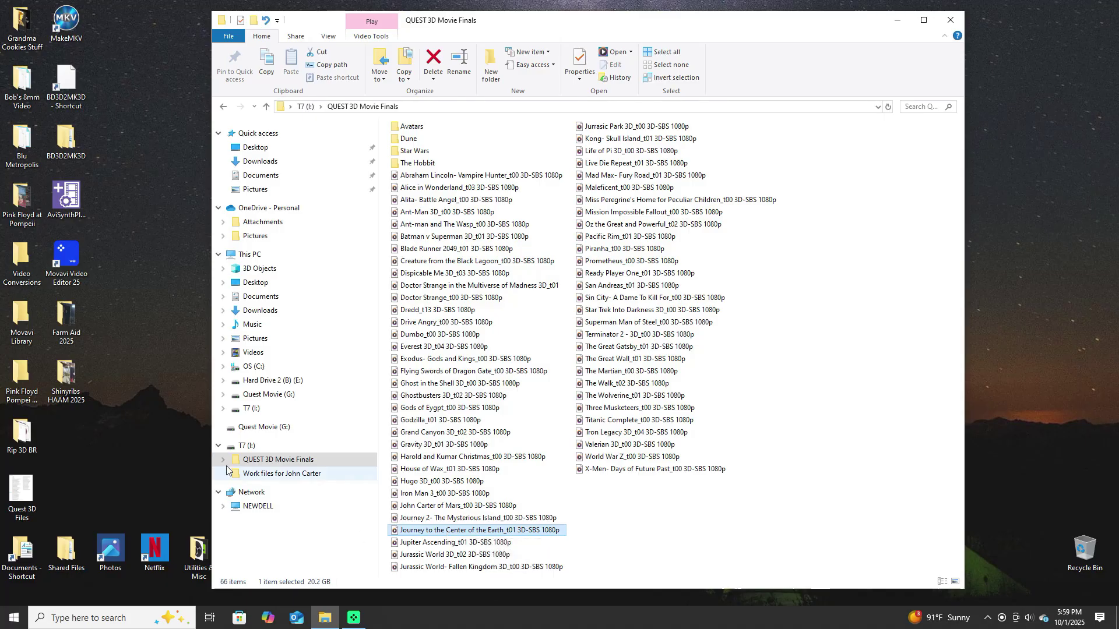
pyautogui.click(266, 428)
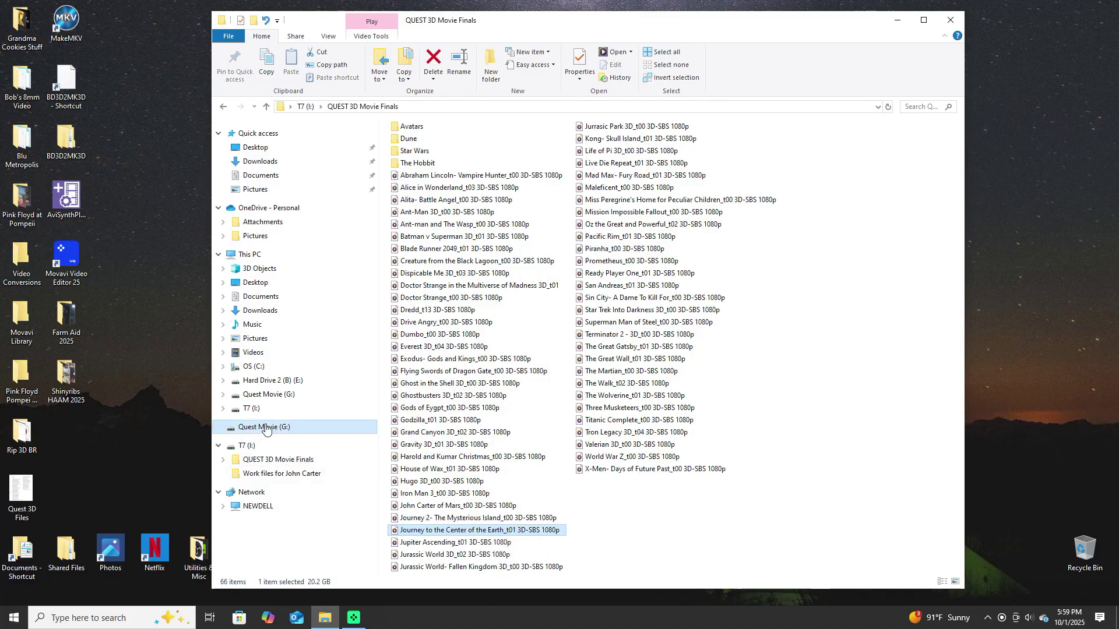